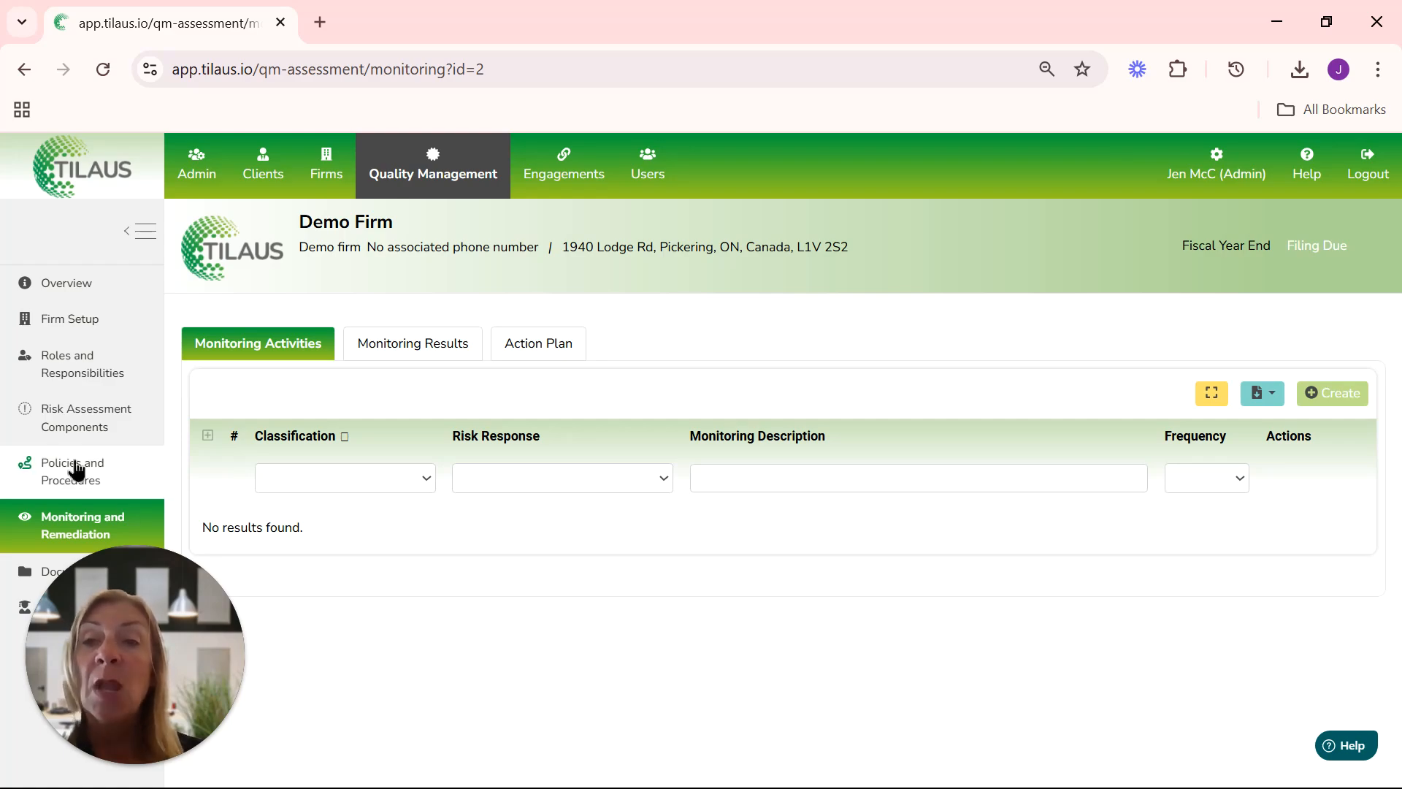
- Open Policies and Procedures and review the expanded details of the New Firm Information policy
left_click(57, 482)
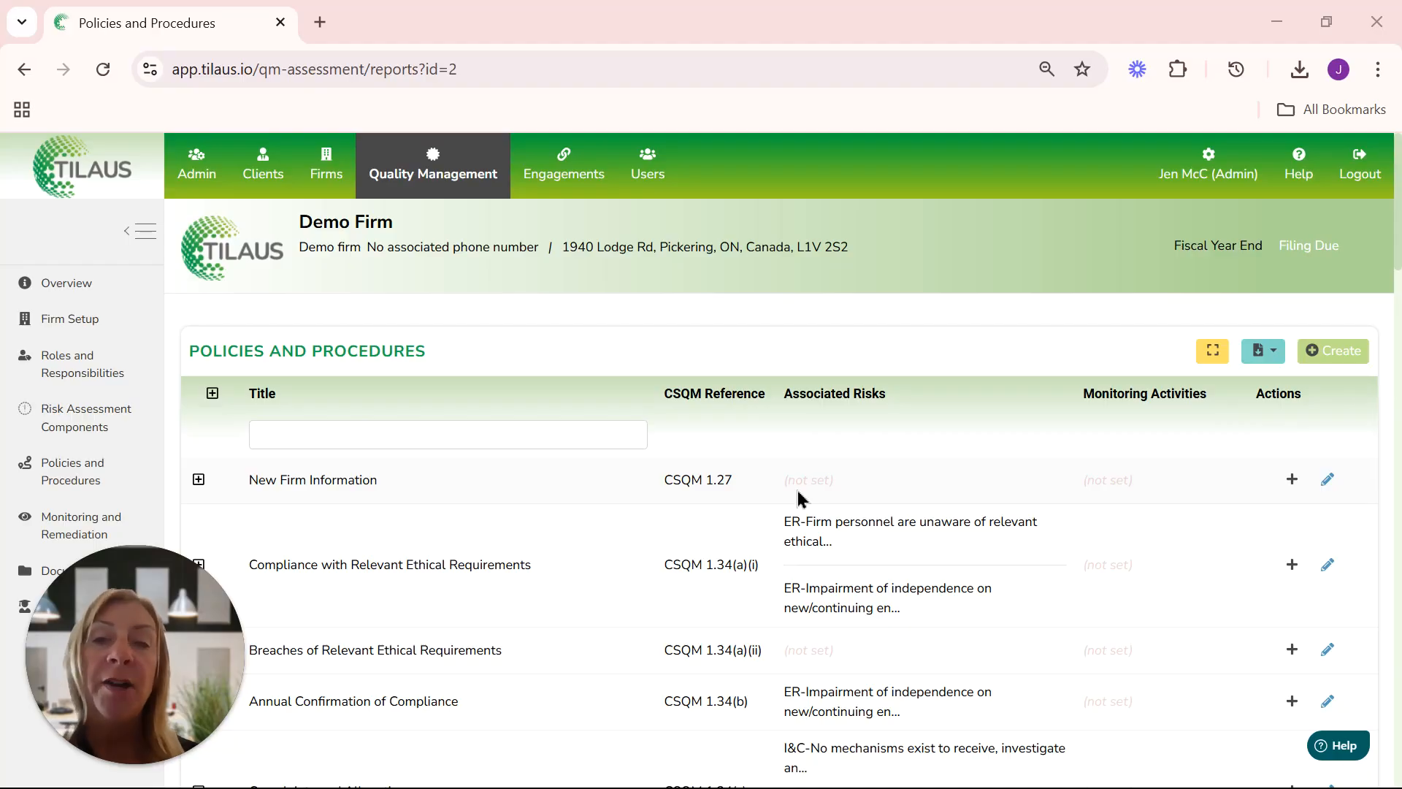
left_click(201, 480)
scroll(400, 608, "down", 1)
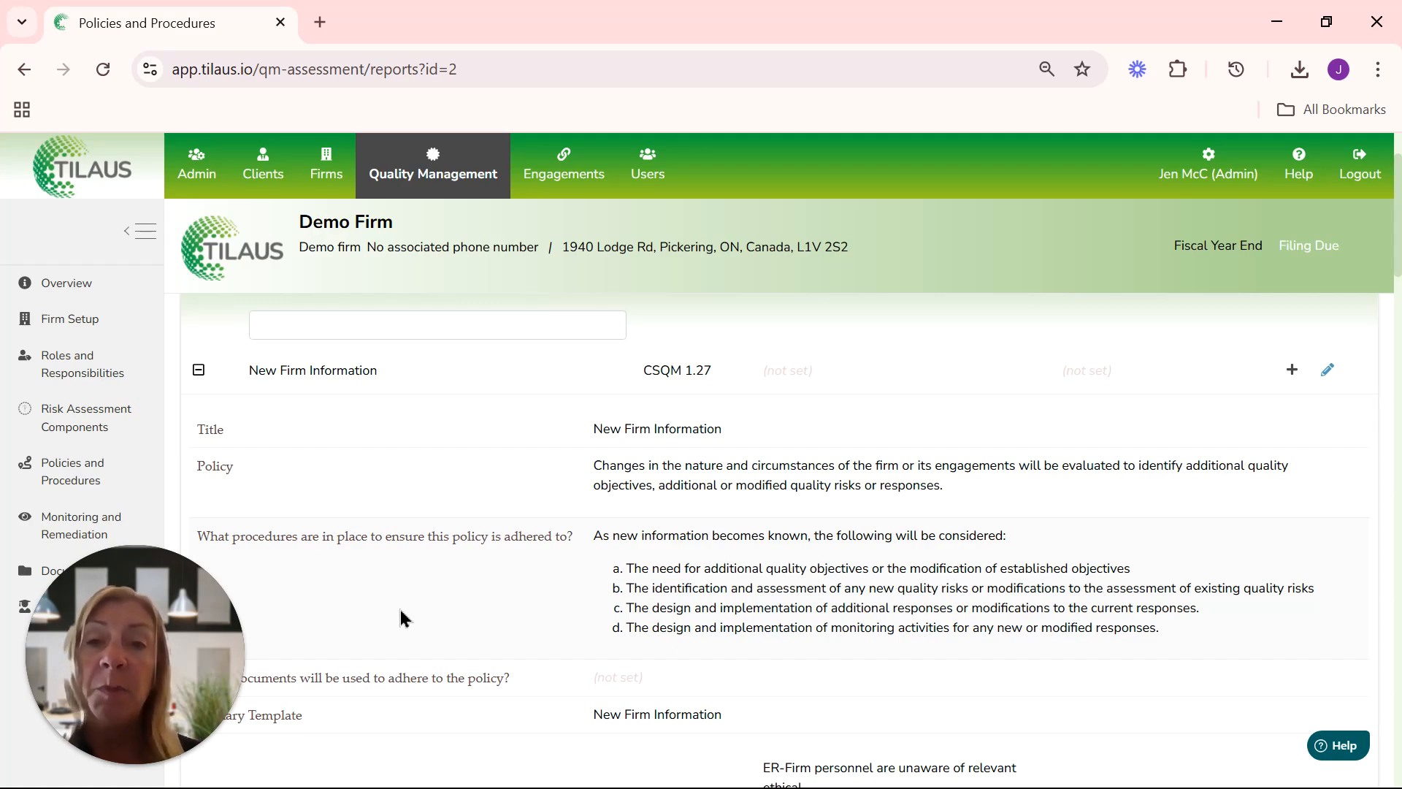
left_click(198, 370)
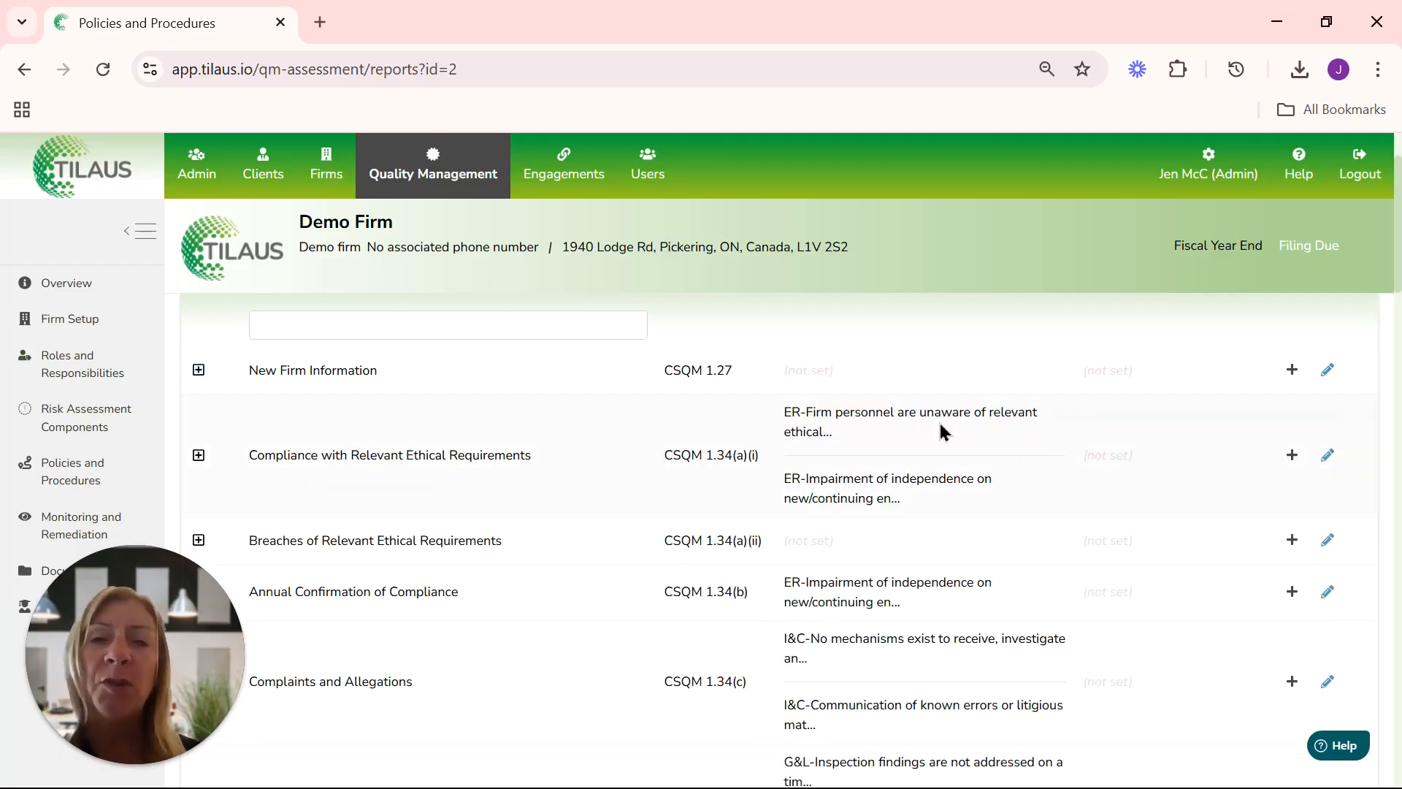
scroll(939, 432, "up", 2)
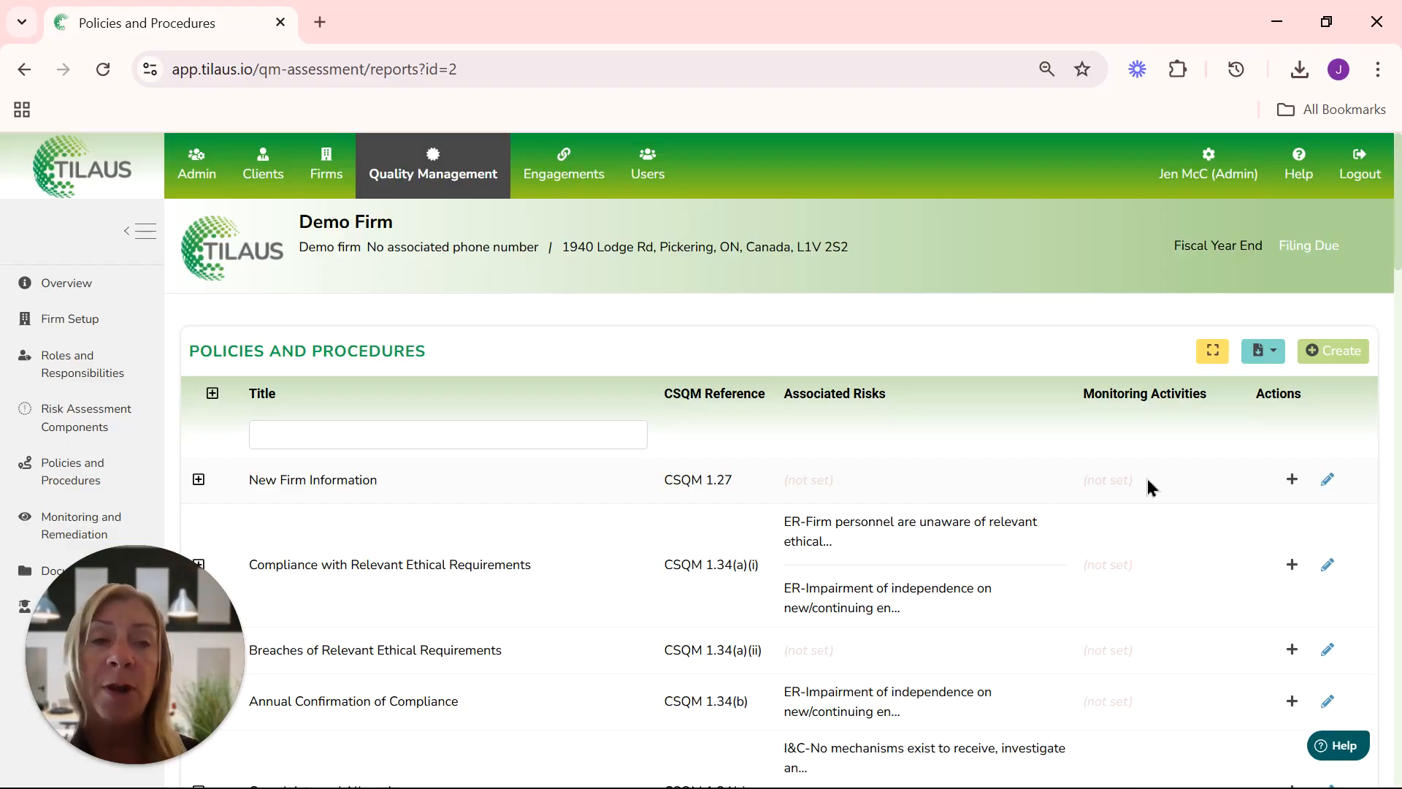
- Start a monitoring activity for the New Firm Information policy with classification Partner Interview and frequency Annually
left_click(1292, 485)
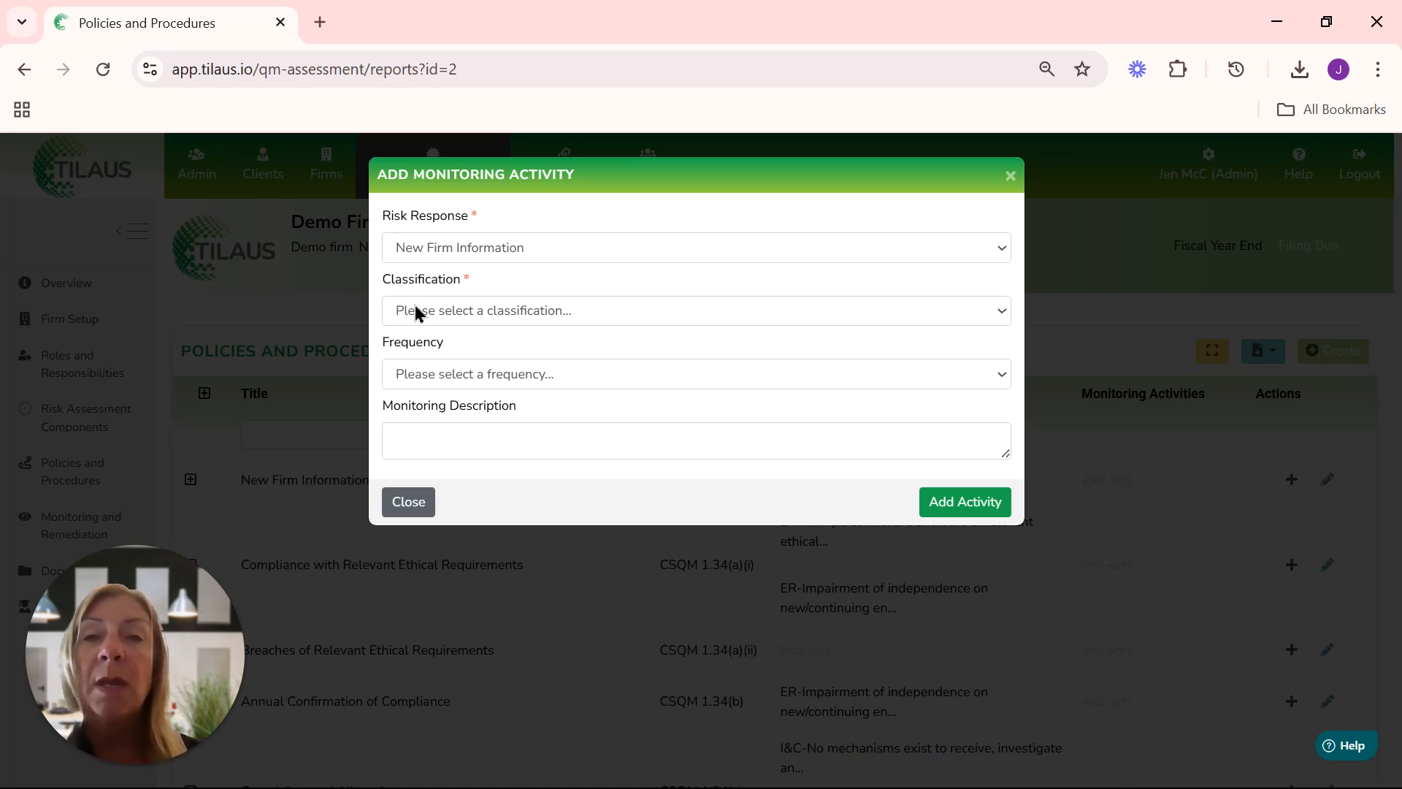
left_click(589, 318)
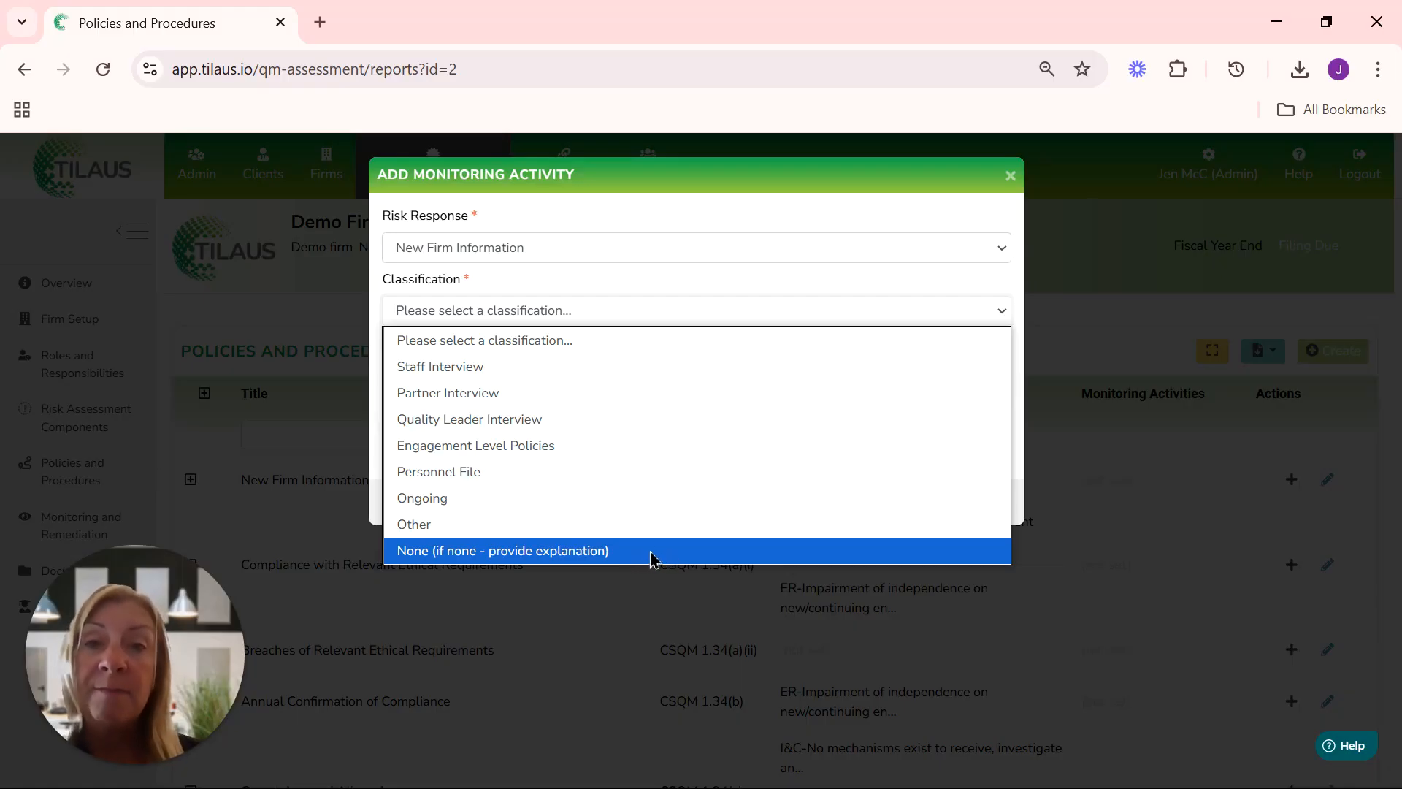
left_click(485, 395)
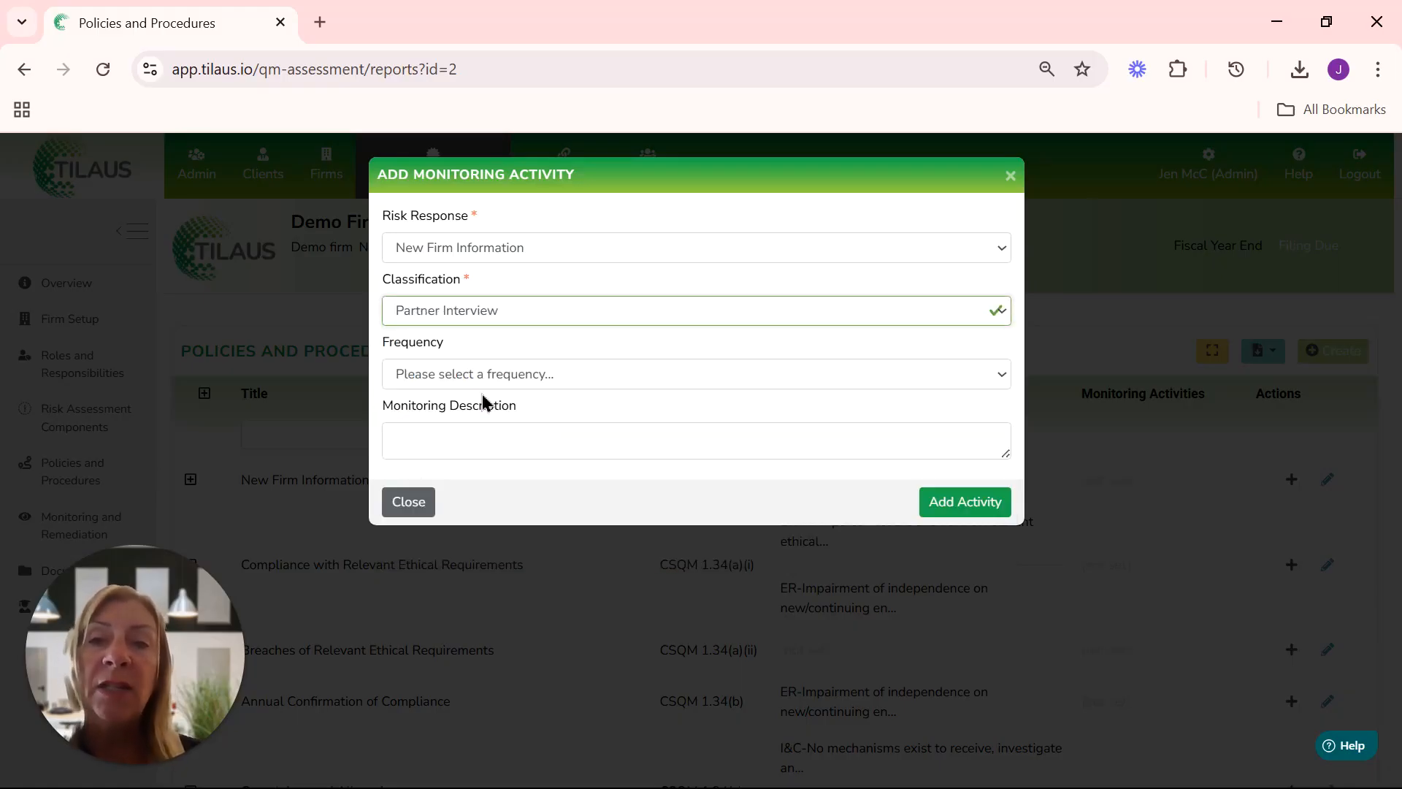
left_click(523, 383)
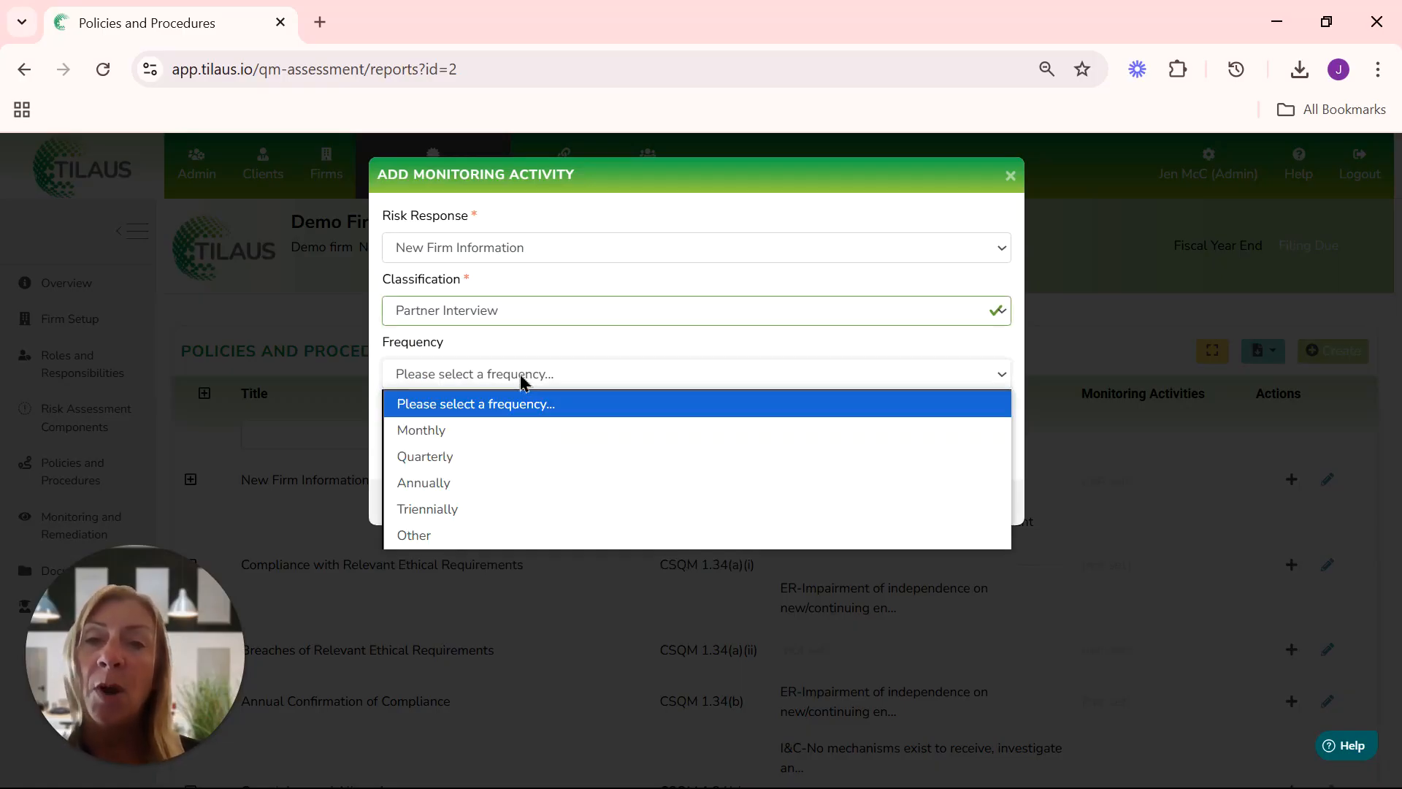
left_click(487, 491)
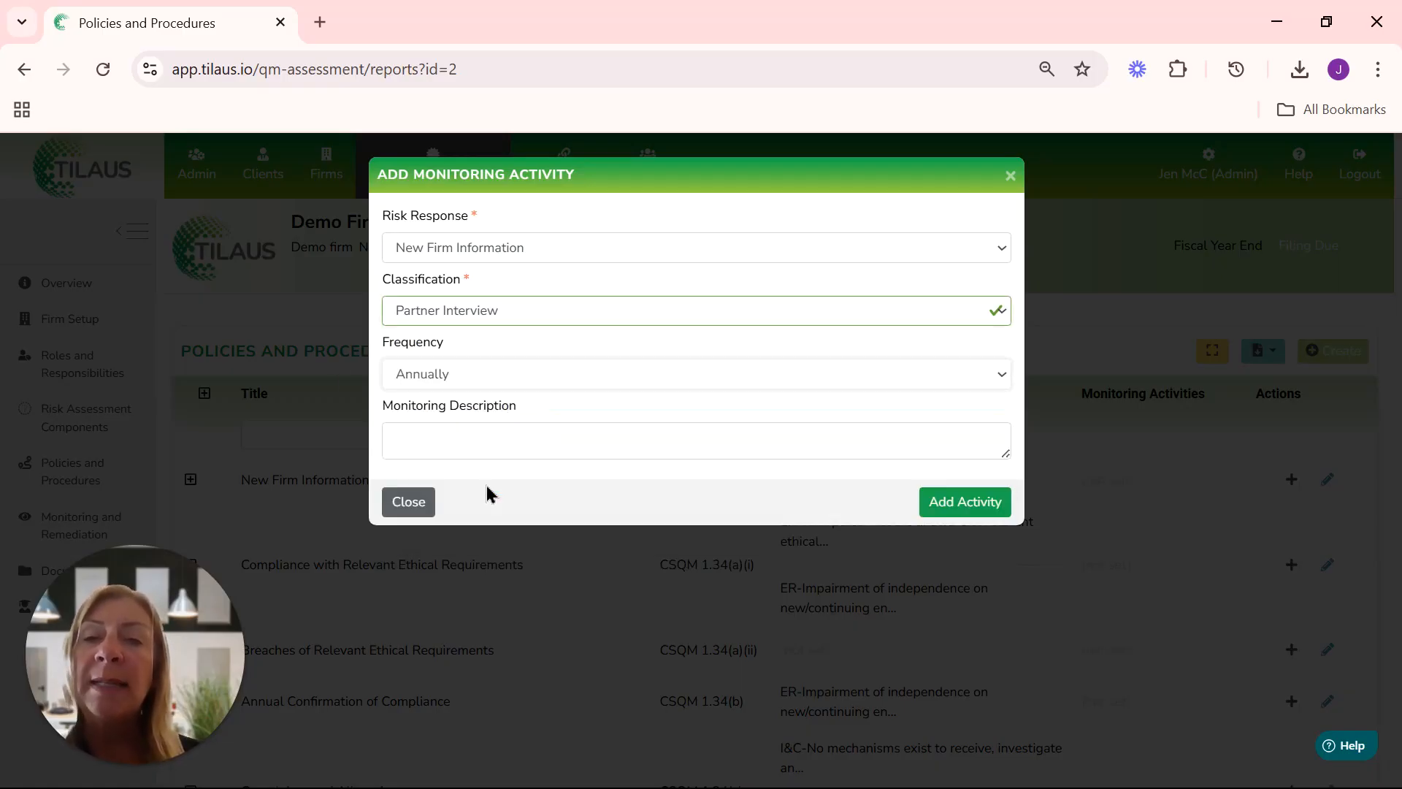
- Add the activity described "Inquire about changes in the nature and circumstances of the firm and engagements performed and evaluate whether the quality management system requires amendments."
left_click(471, 441)
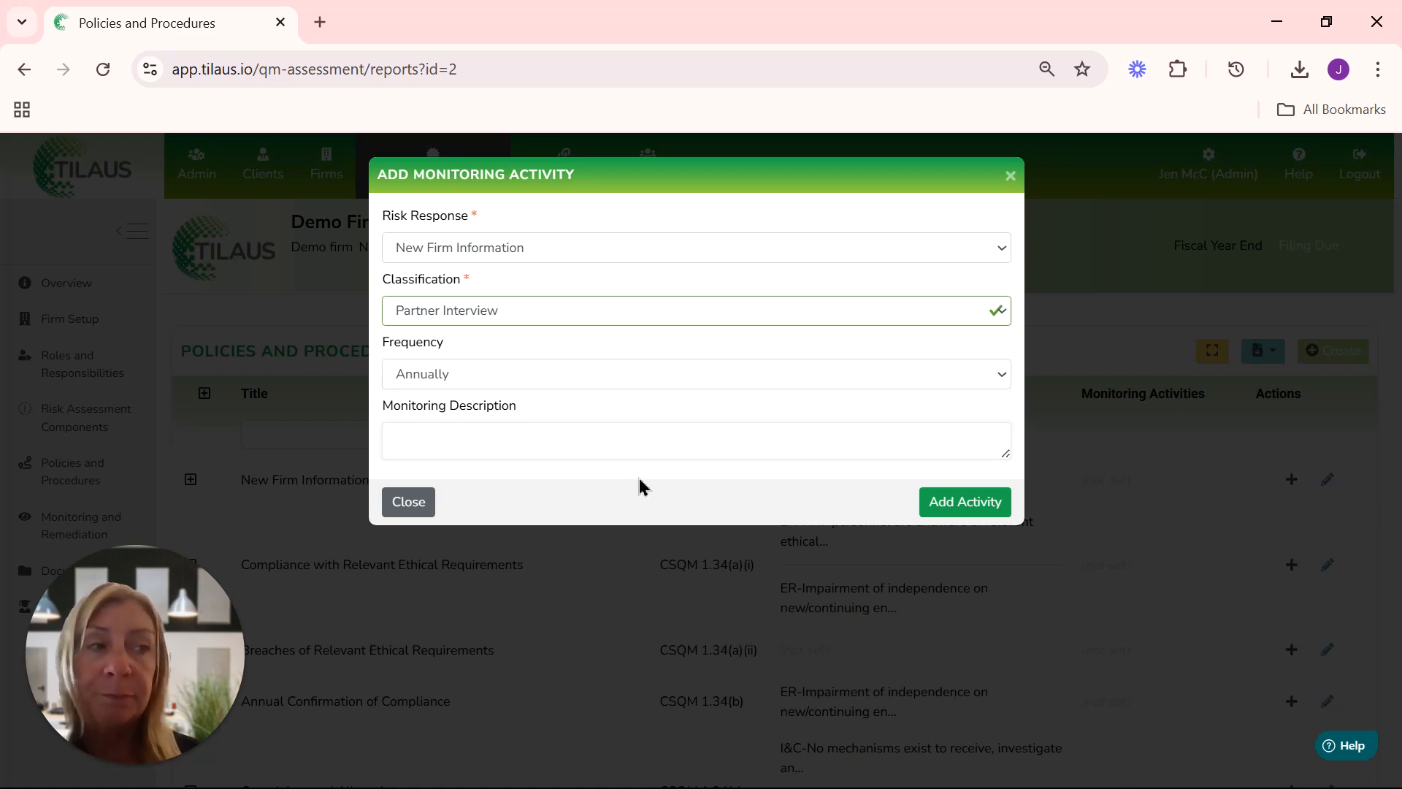
key("alt+Tab")
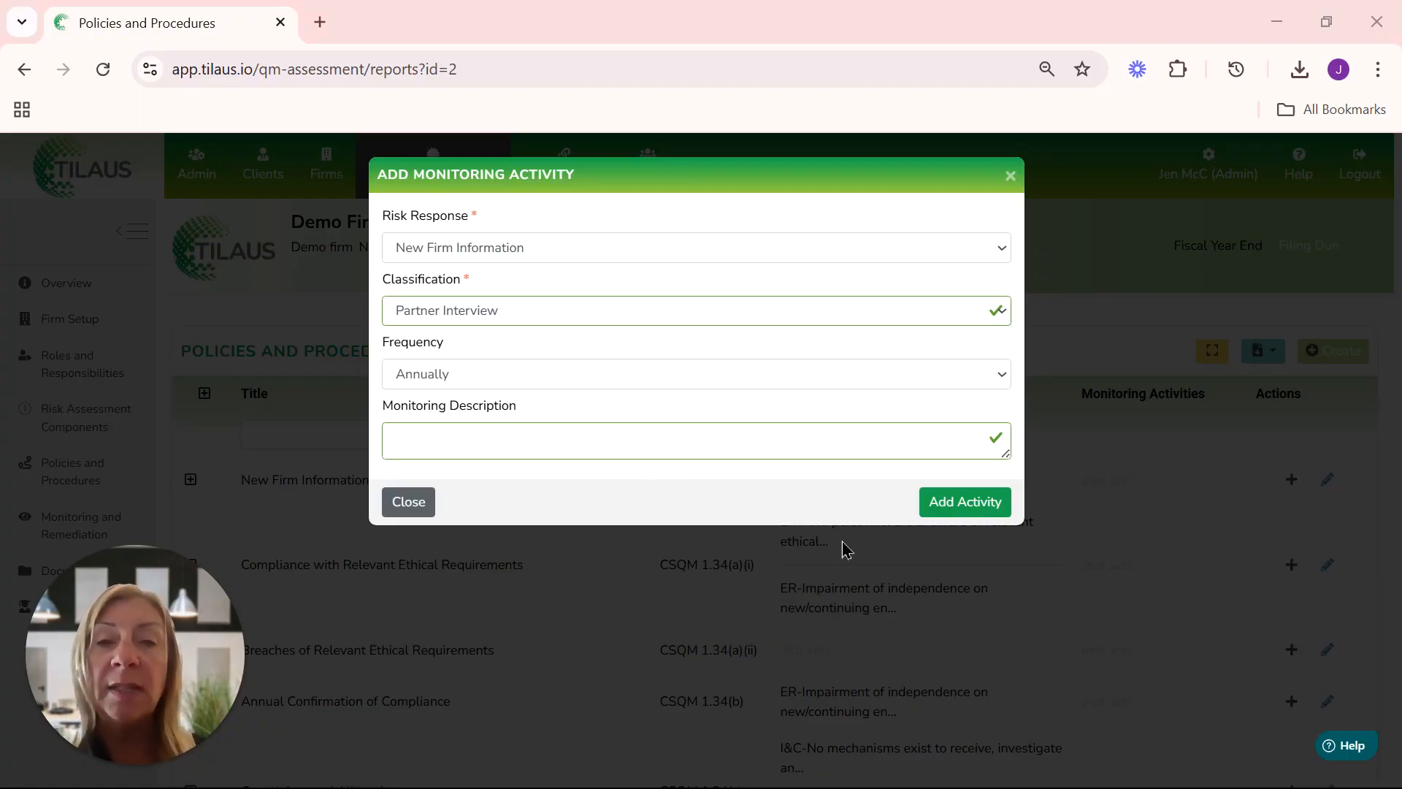
left_click(585, 435)
type("Inquire about changes in the nature and circumstances of the firm and engagements performed and evaluate whether the quality management system requires amendments.")
left_click_drag(1006, 454, 1006, 478)
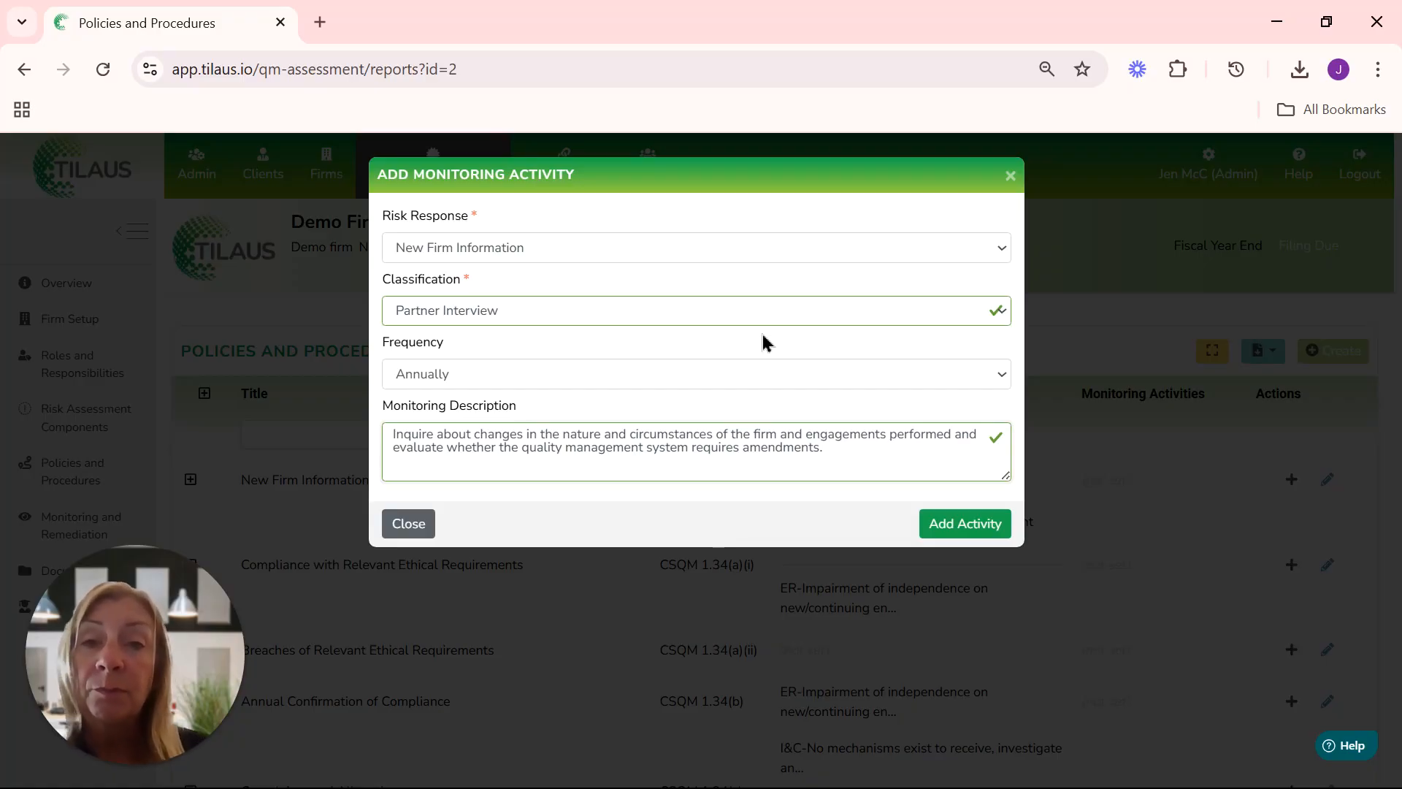
left_click(971, 531)
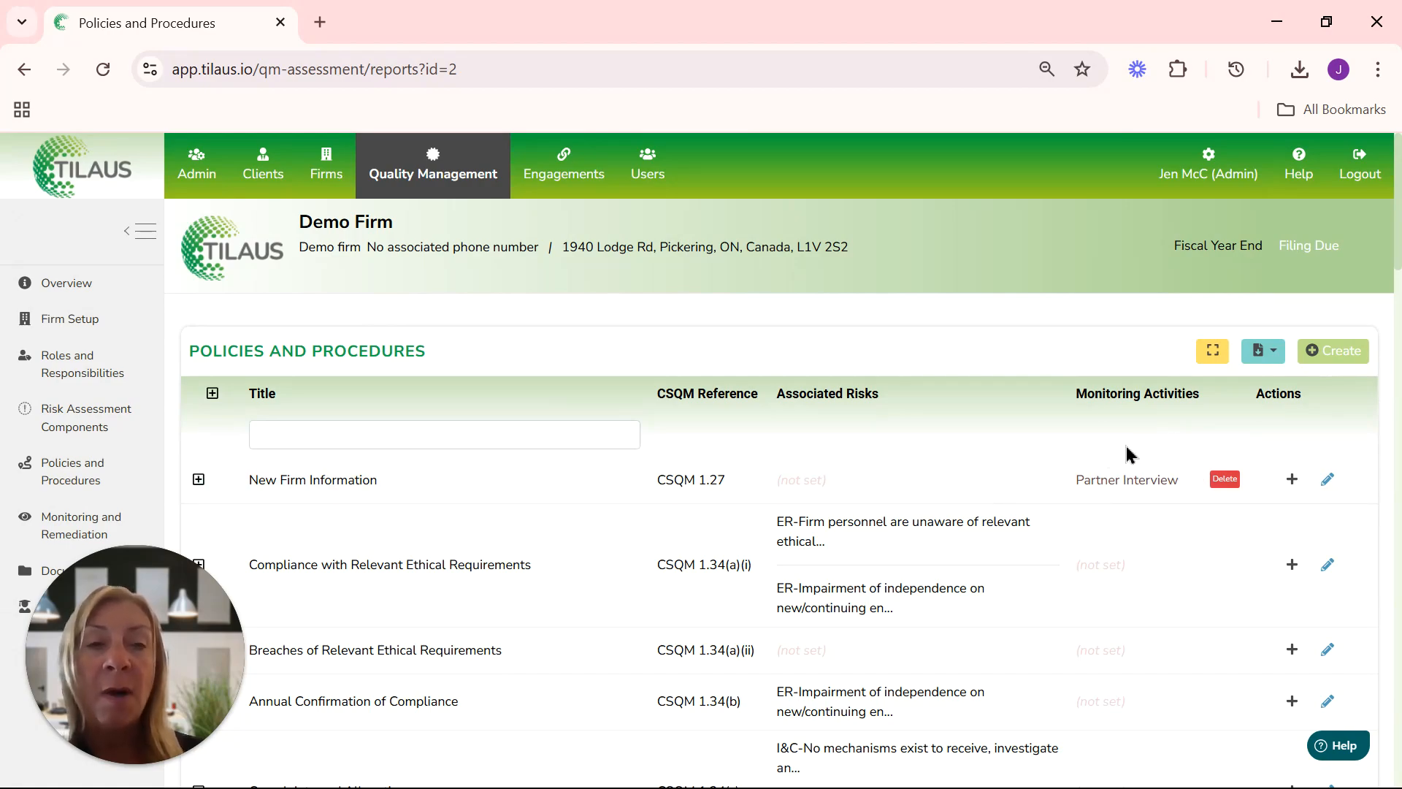
- Review the details of the New Firm Information policy's Partner Interview activity and save it without edits
left_click(1133, 484)
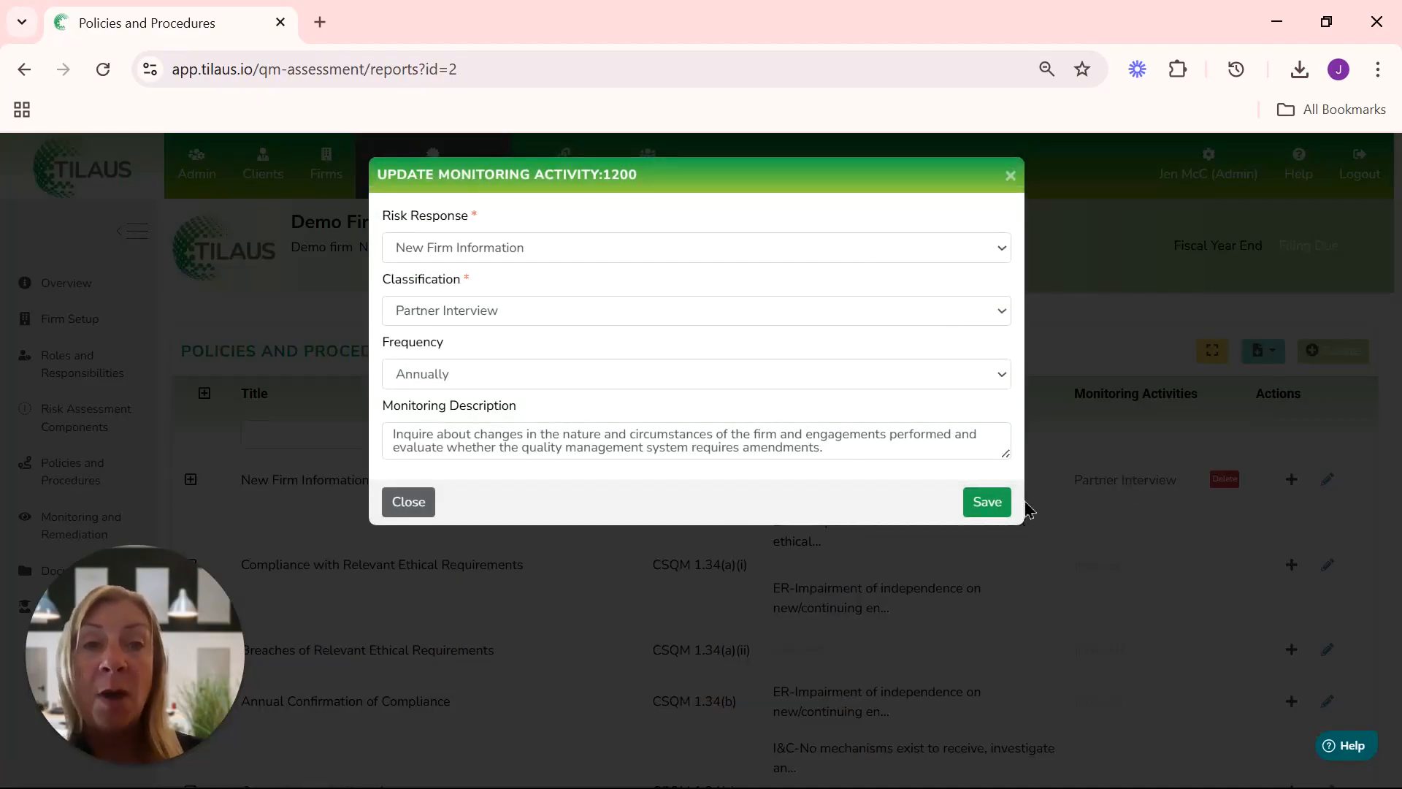
left_click(990, 504)
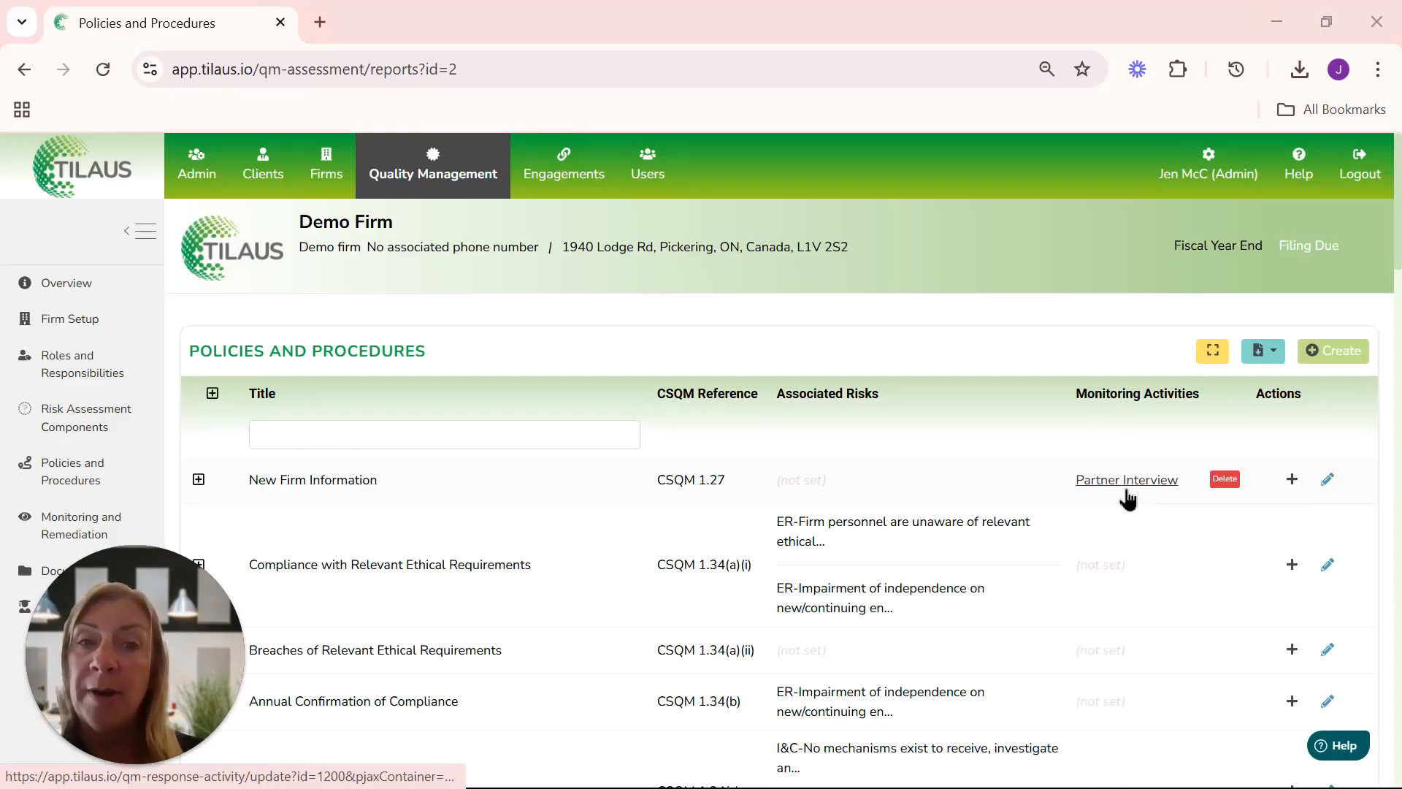
- Start a second monitoring activity for New Firm Information with classification Ongoing and frequency Other
left_click(1293, 491)
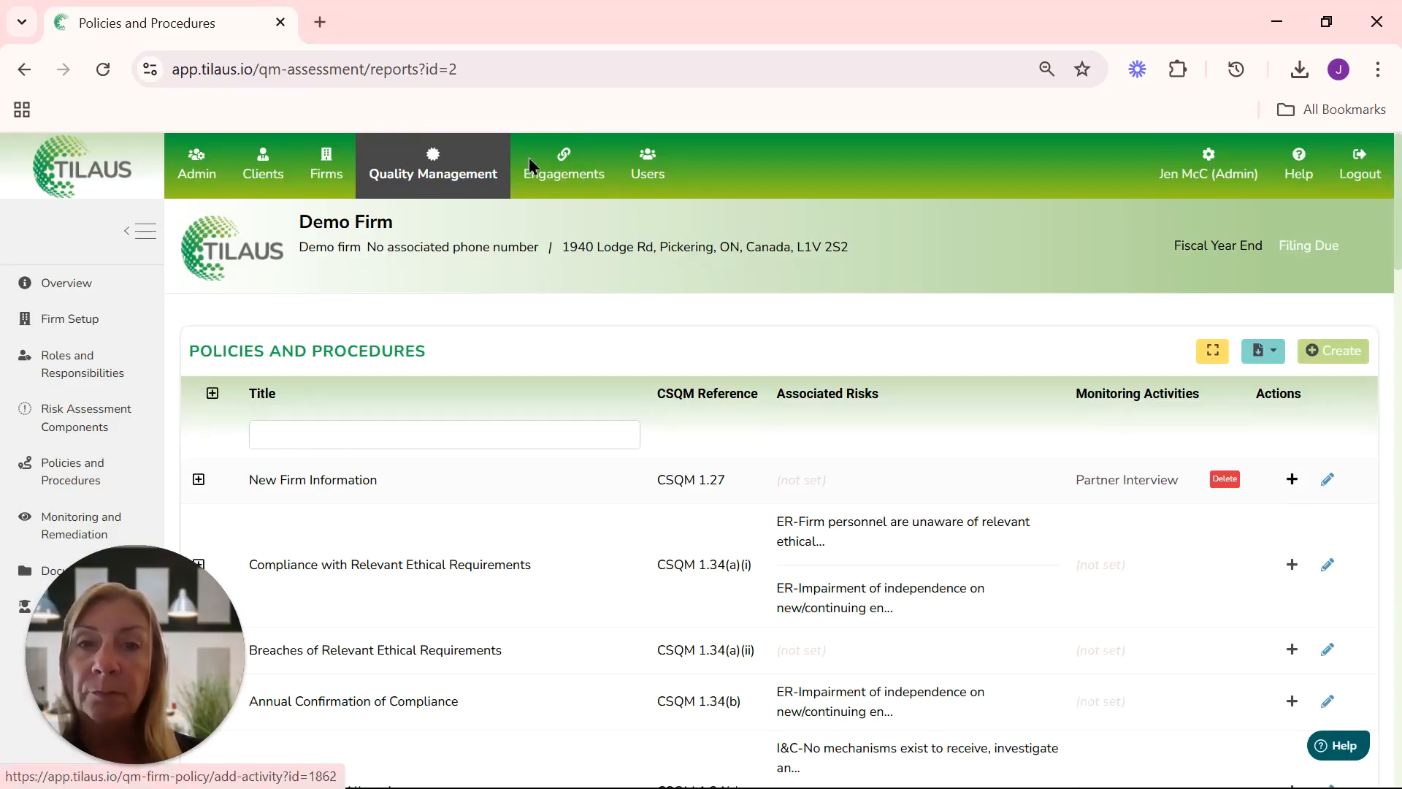
left_click(582, 313)
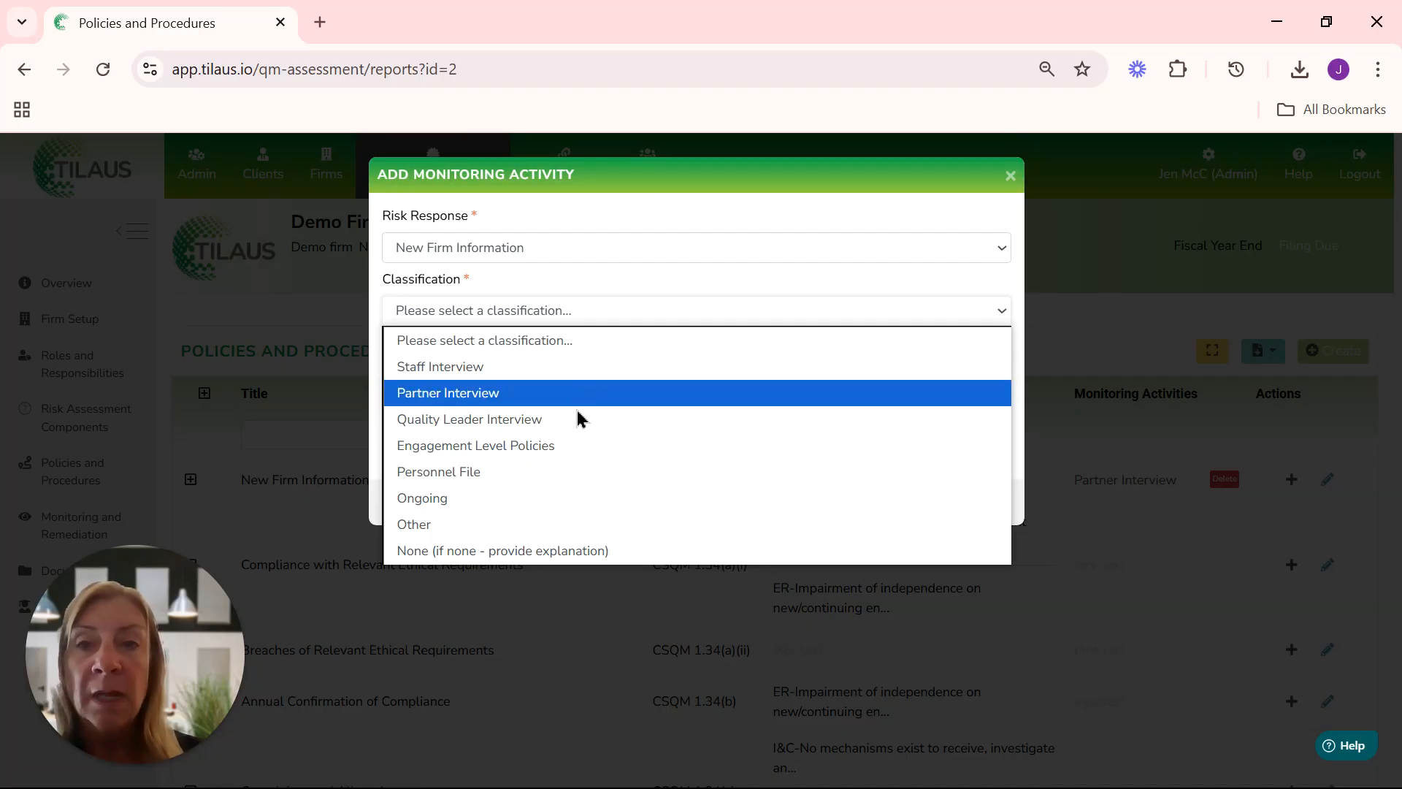
left_click(549, 503)
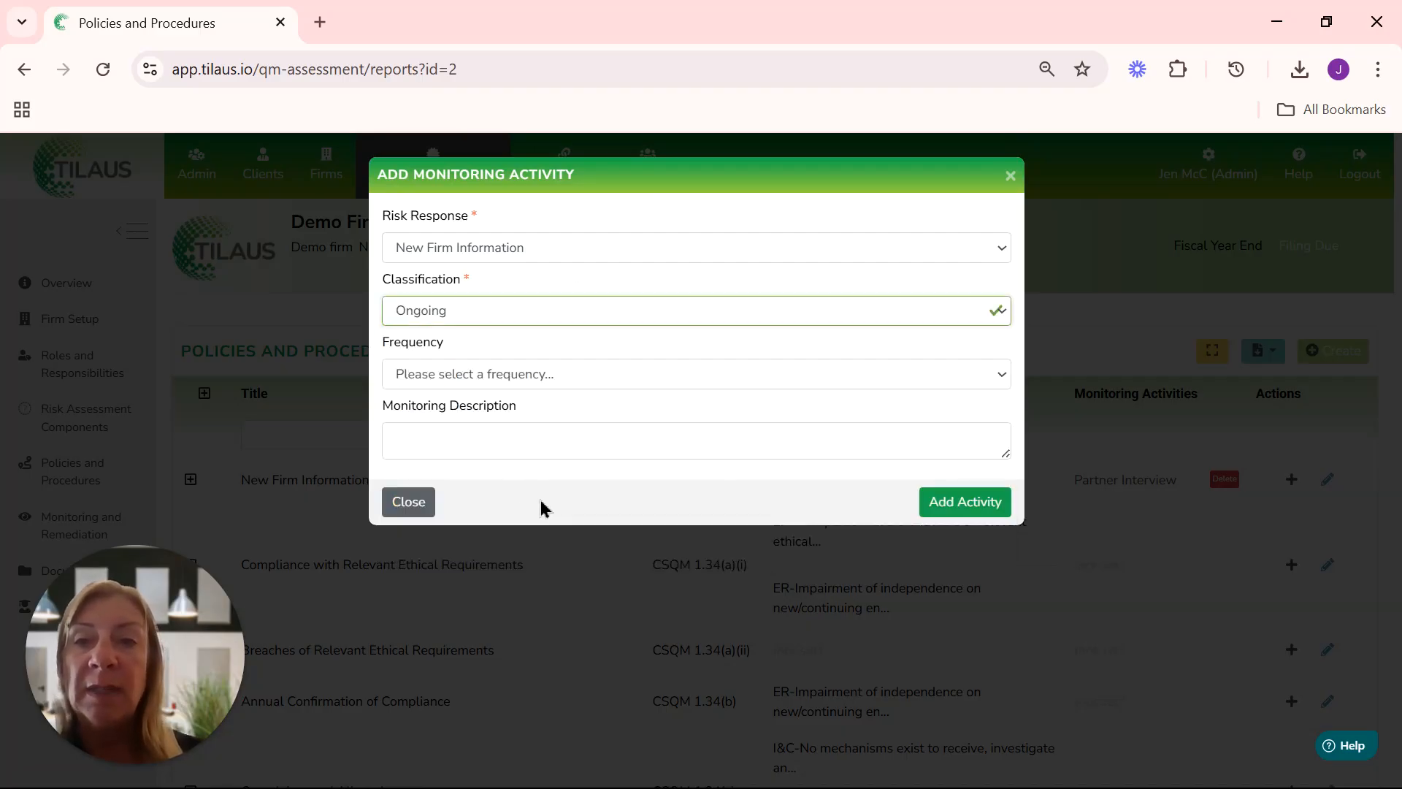
left_click(555, 380)
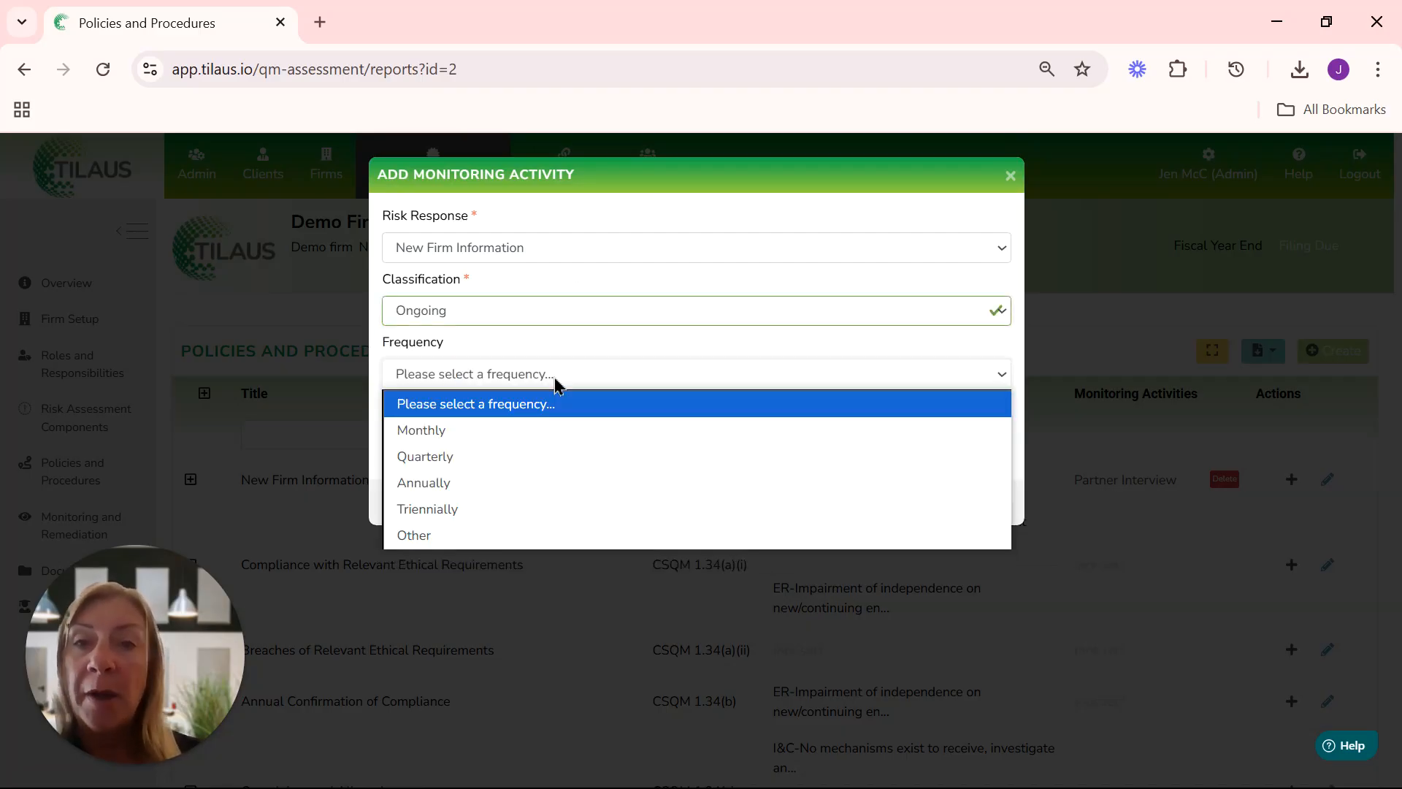
left_click(532, 537)
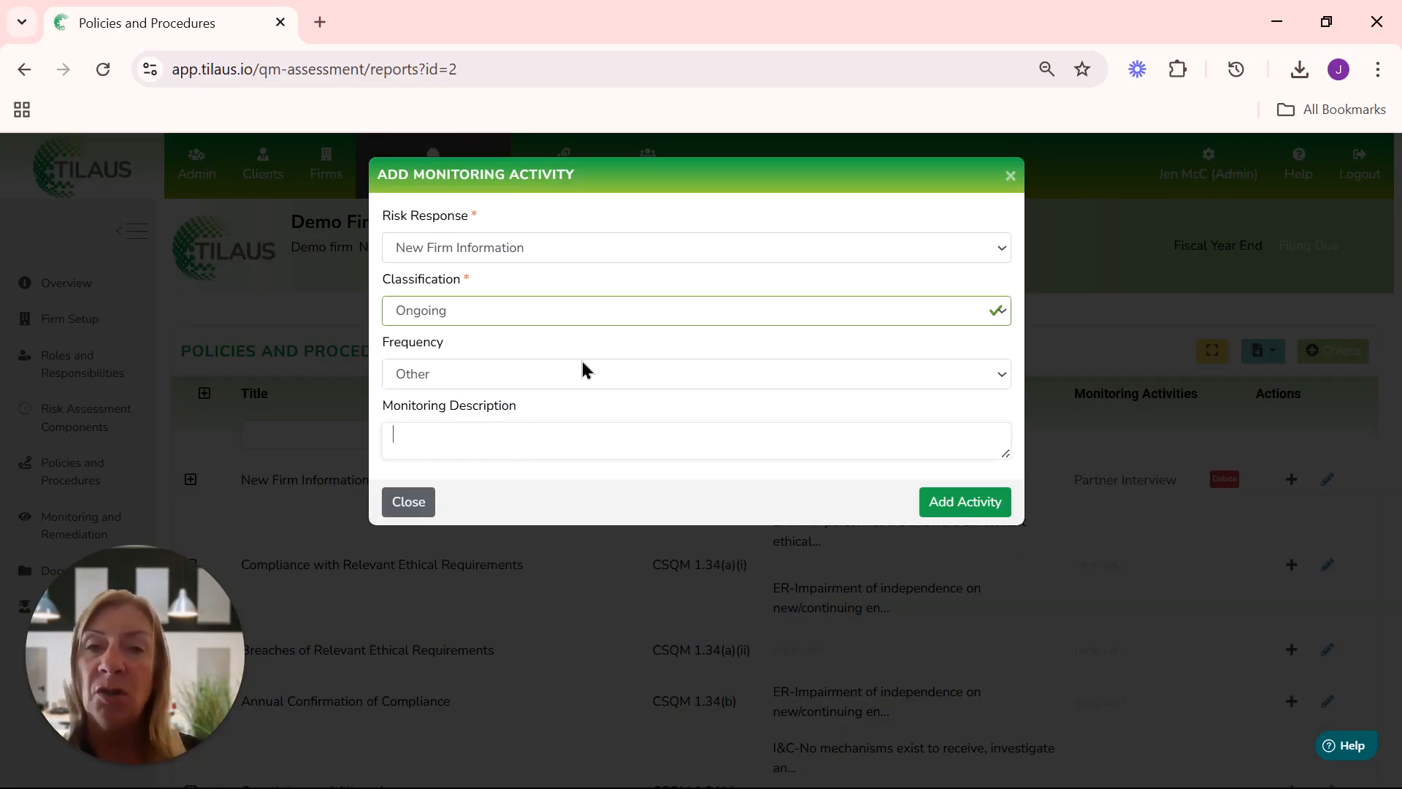
- Enter "Sole practitioner and involved in all decisions" as the monitoring description and add the activity
type("Sole")
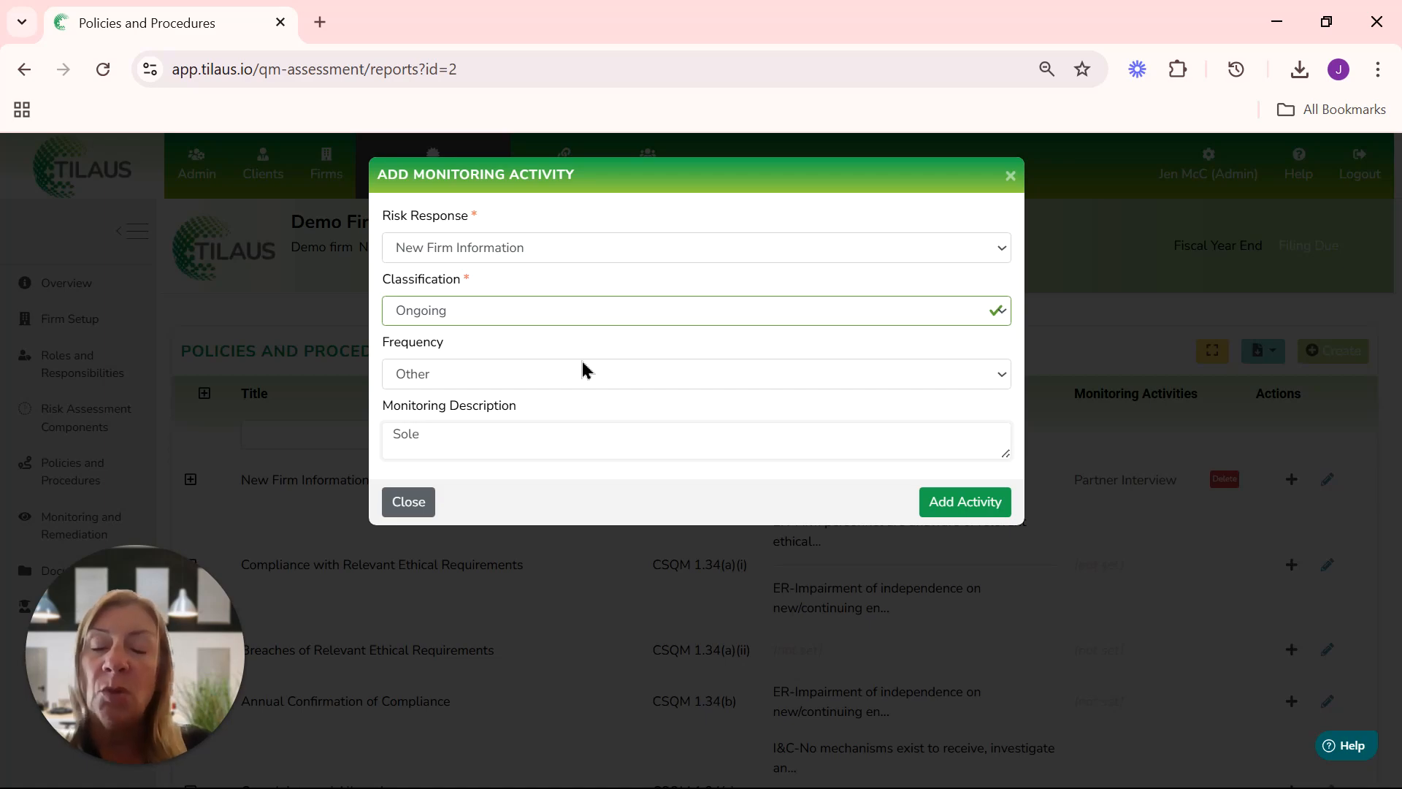
type(" practitioner ")
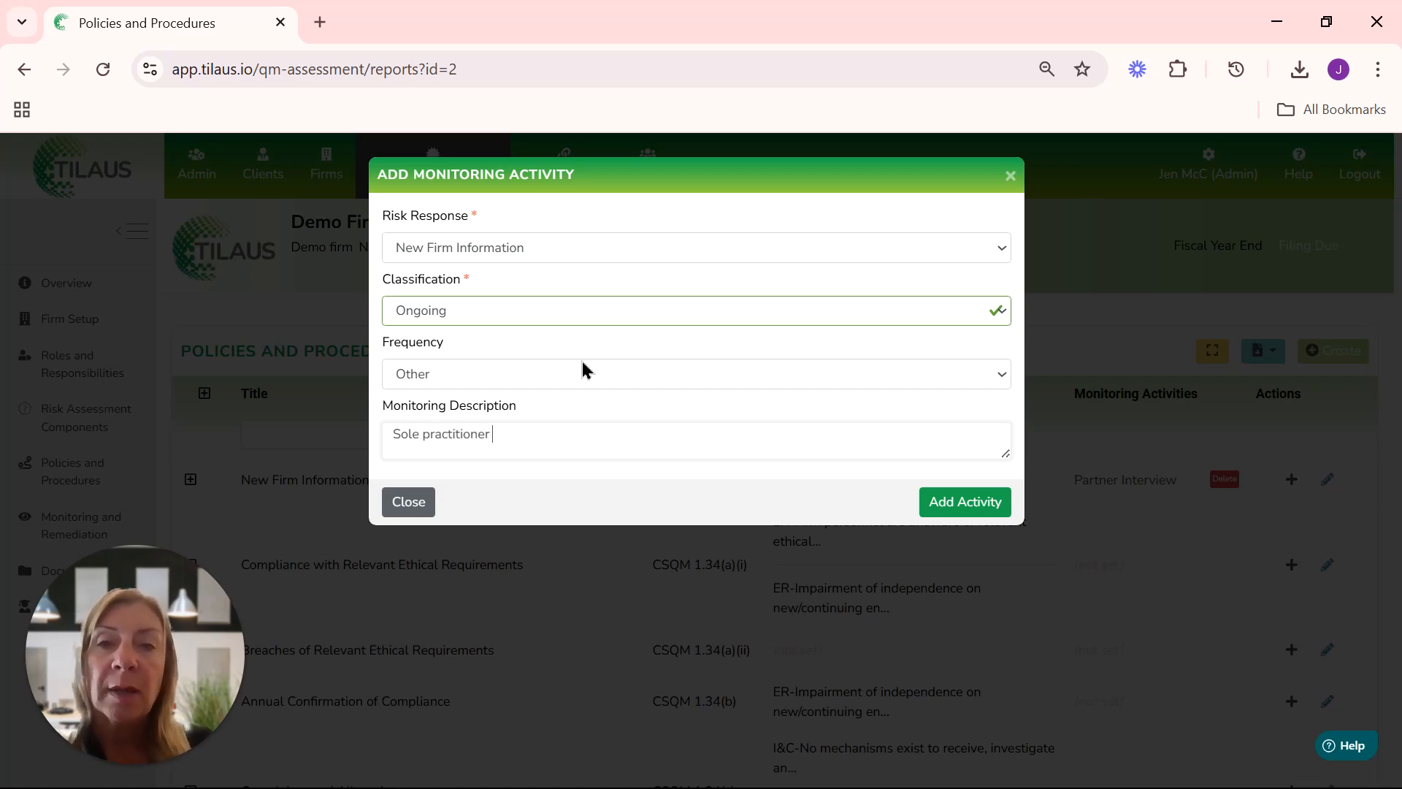
type("and involved ")
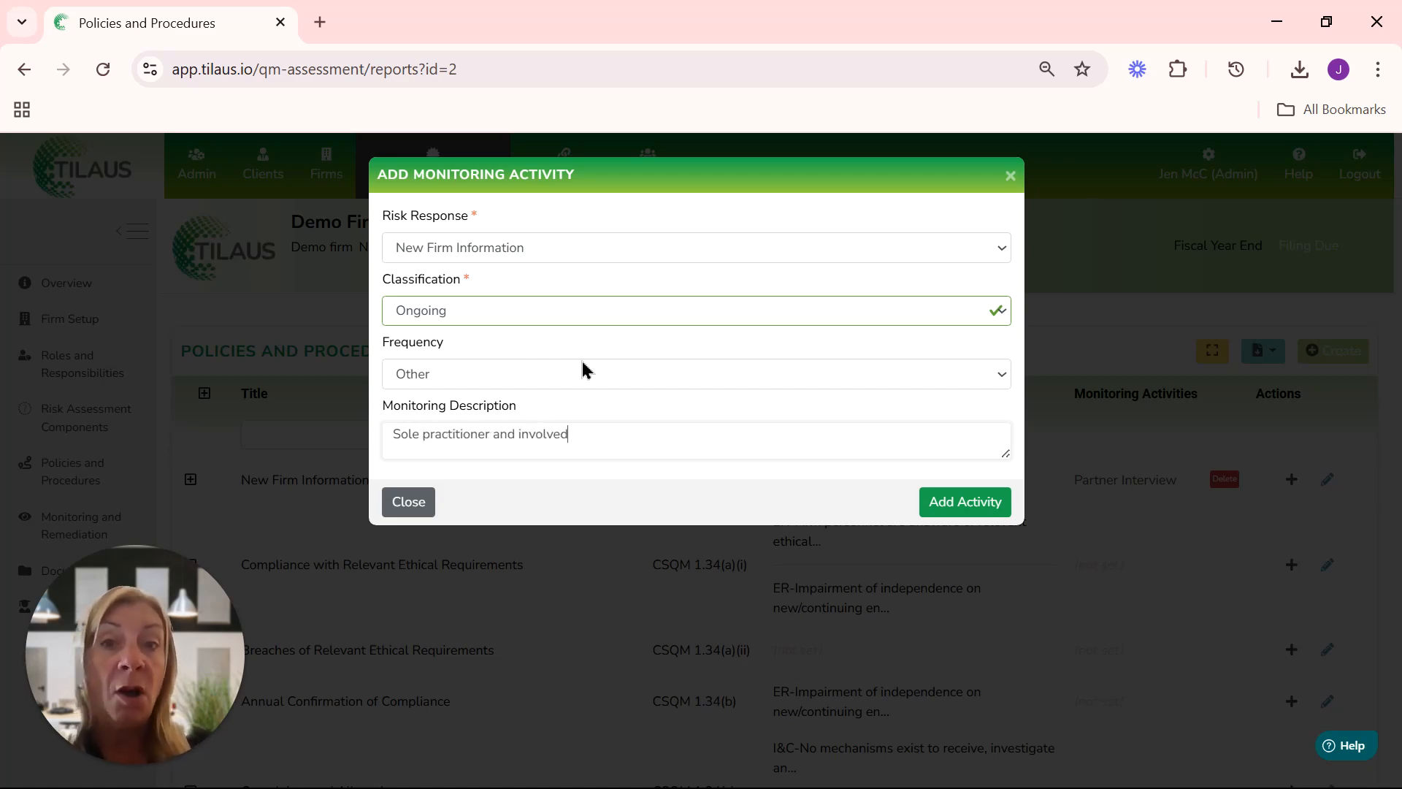
type("in all de")
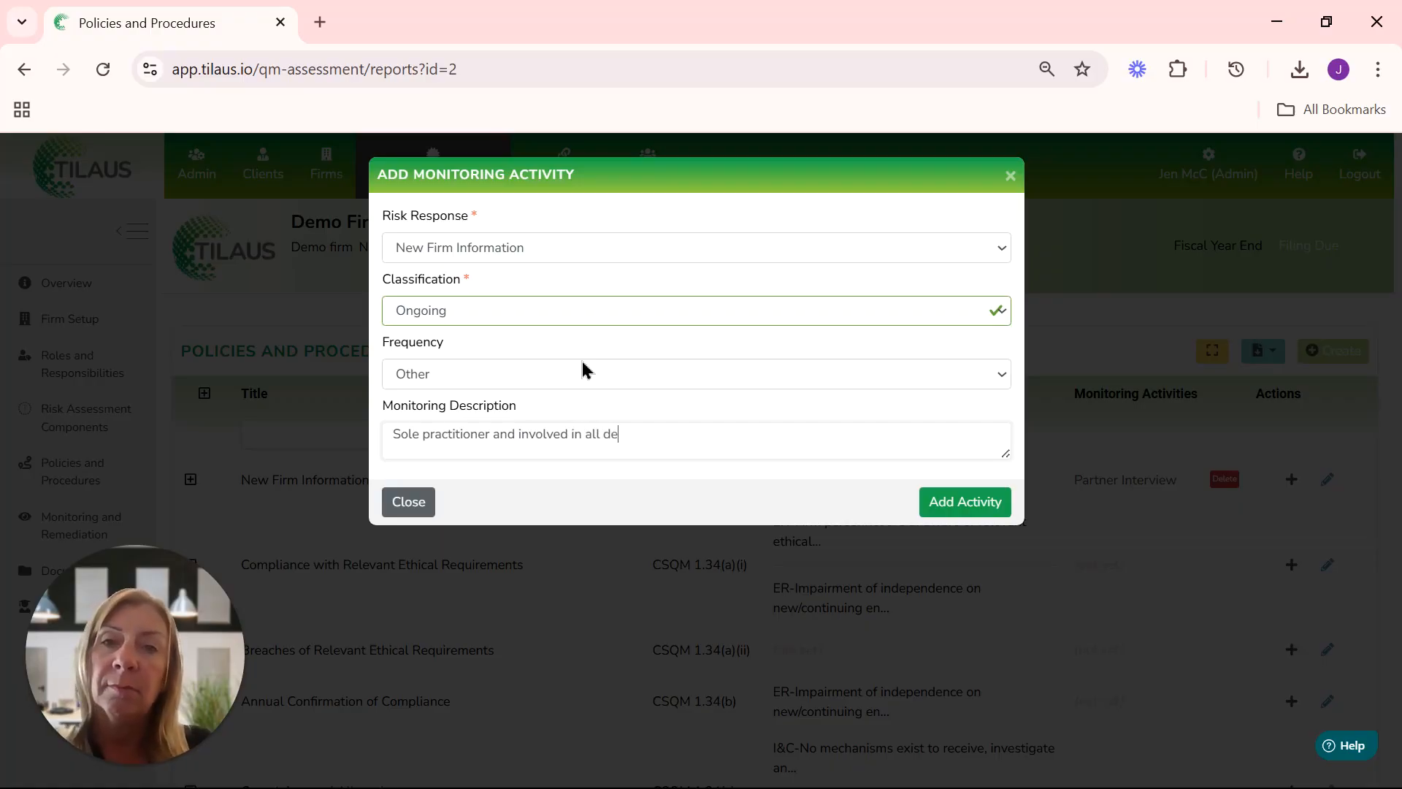
type("cisions")
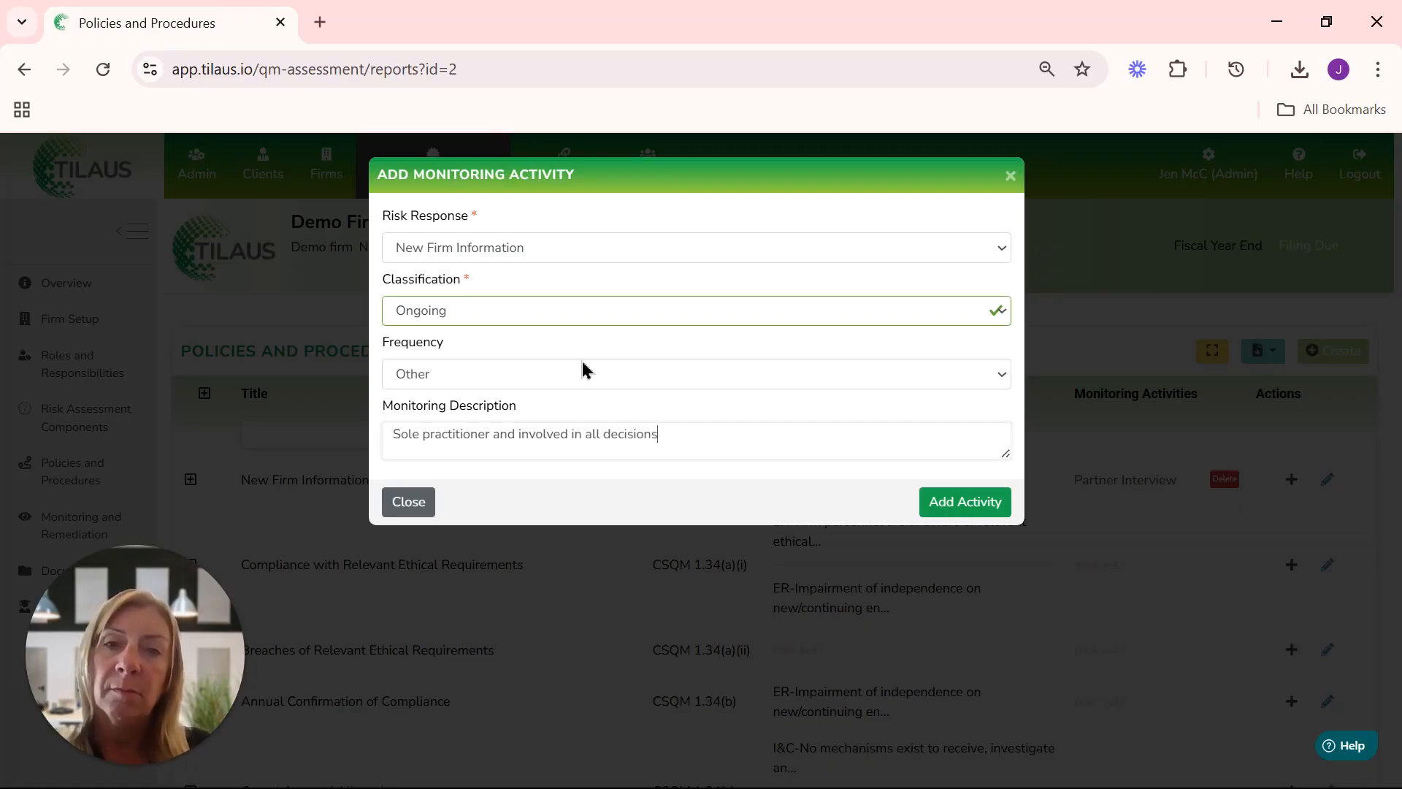
left_click(953, 501)
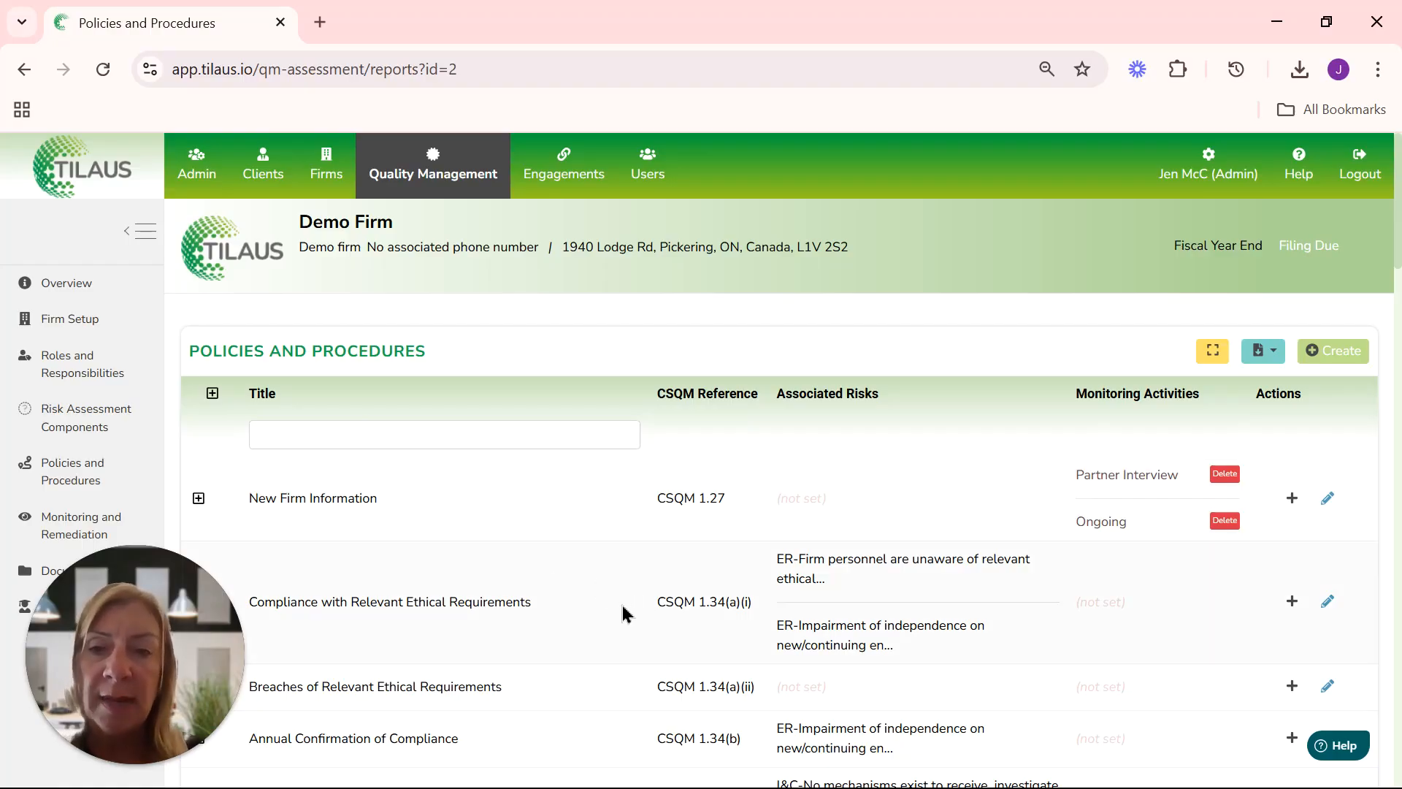
- Look through the remaining policies and review the listed monitoring activities in Monitoring and Remediation
scroll(626, 613, "down", 3)
scroll(376, 461, "down", 5)
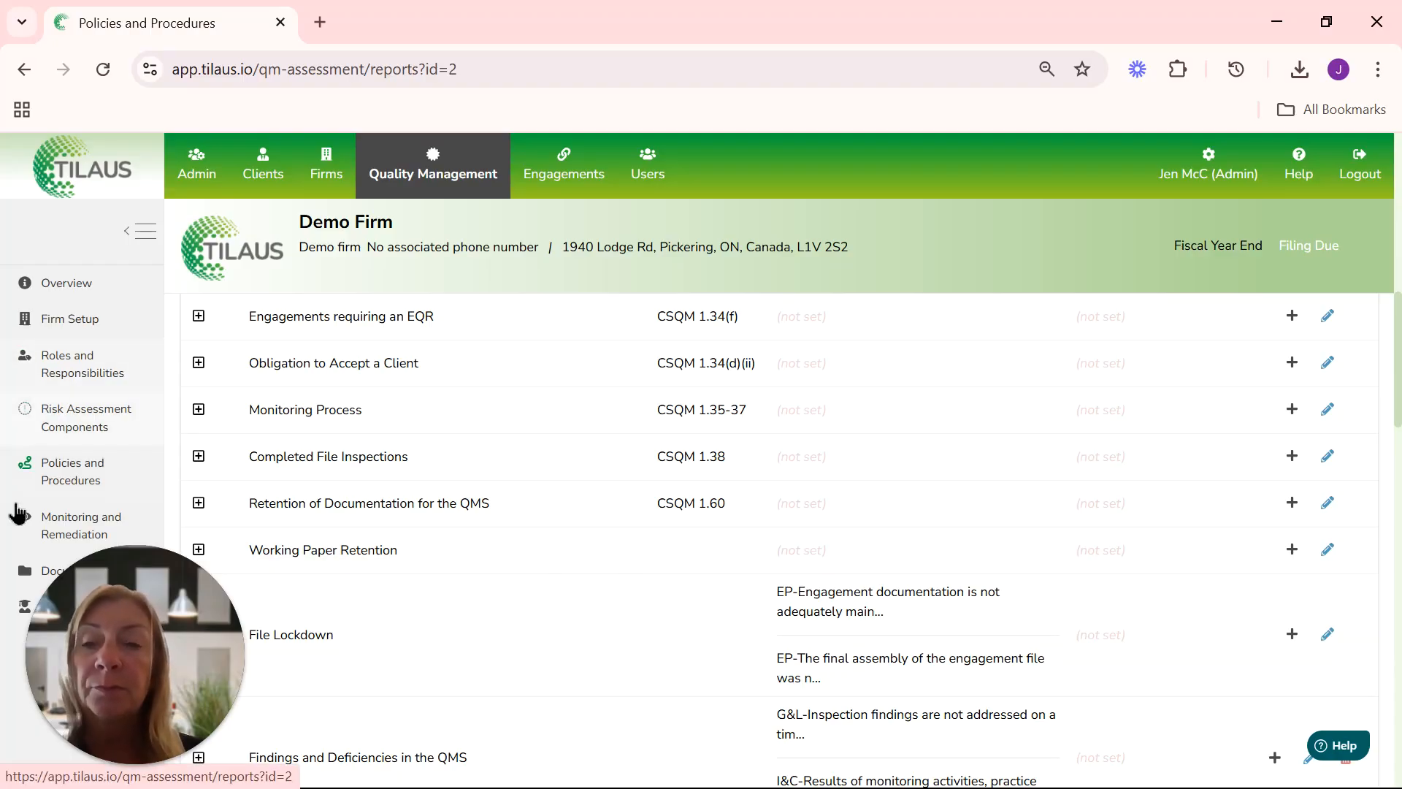
left_click(61, 540)
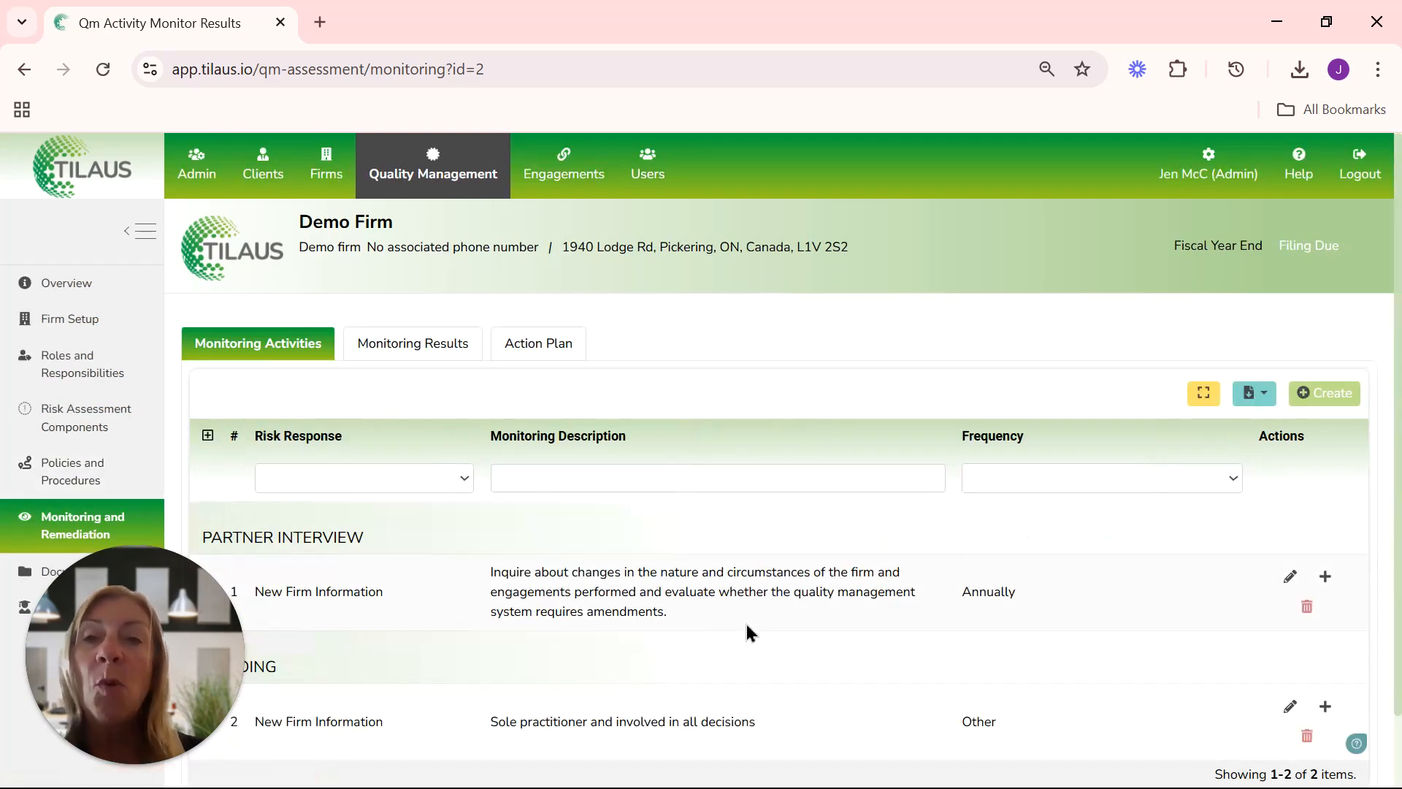
scroll(354, 435, "down", 1)
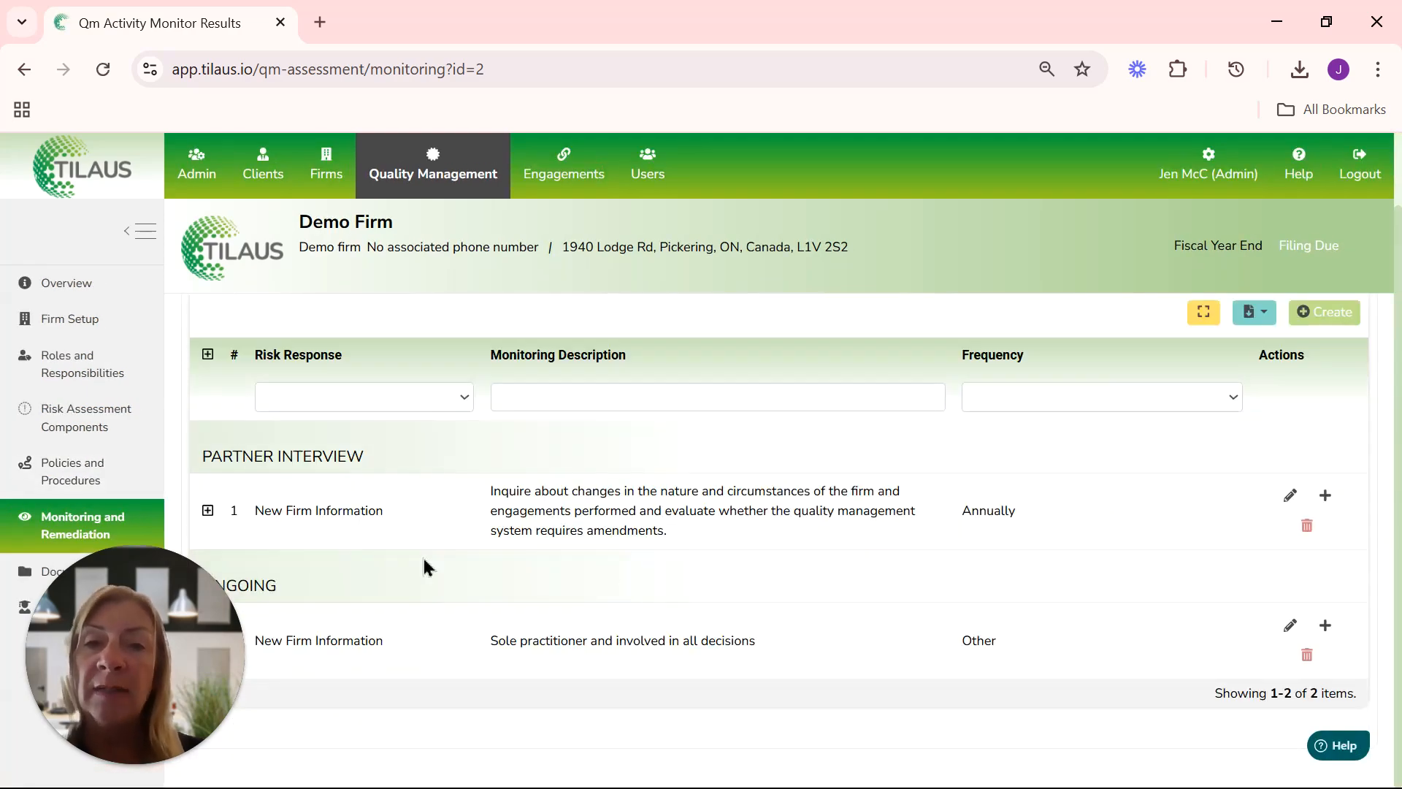